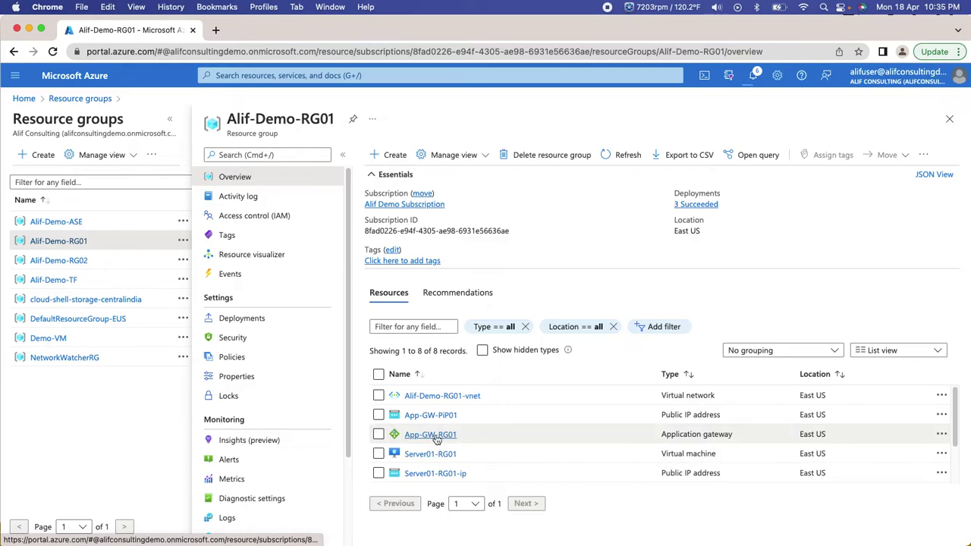
Check the Alif-Demo-RG02 resources, then open the frontend public IP of App-GW-RG01 in Alif-Demo-RG01
{"action": "left_click", "coordinate": [59, 261]}
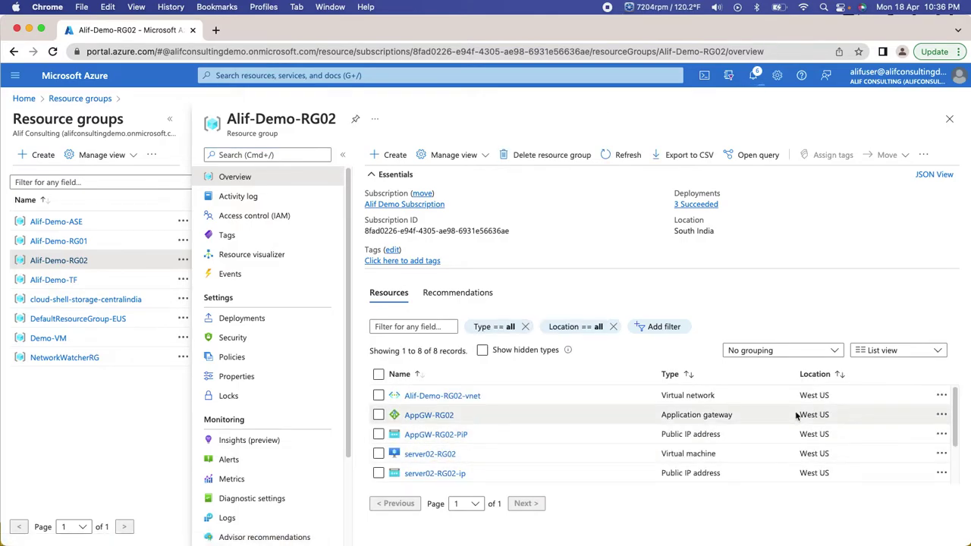
{"action": "left_click", "coordinate": [58, 240]}
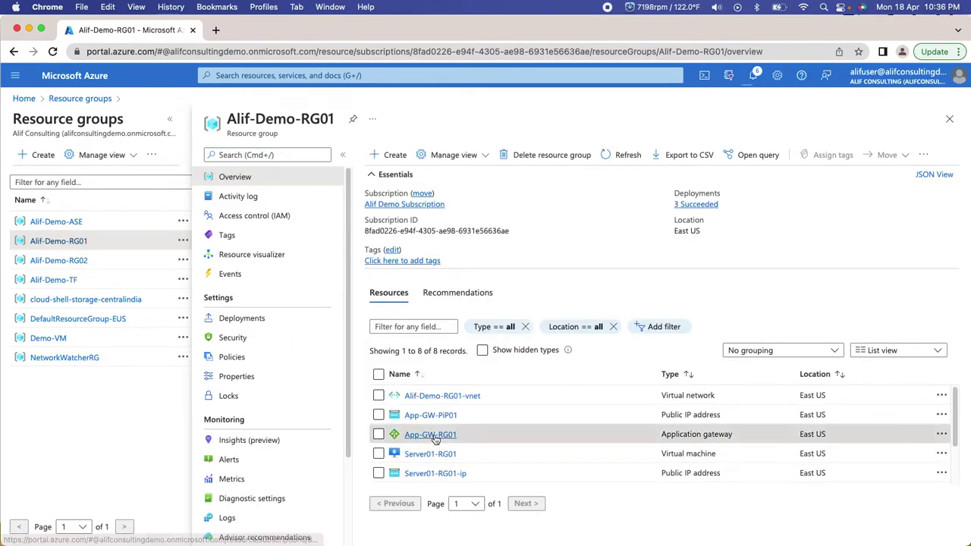
{"action": "left_click", "coordinate": [425, 373]}
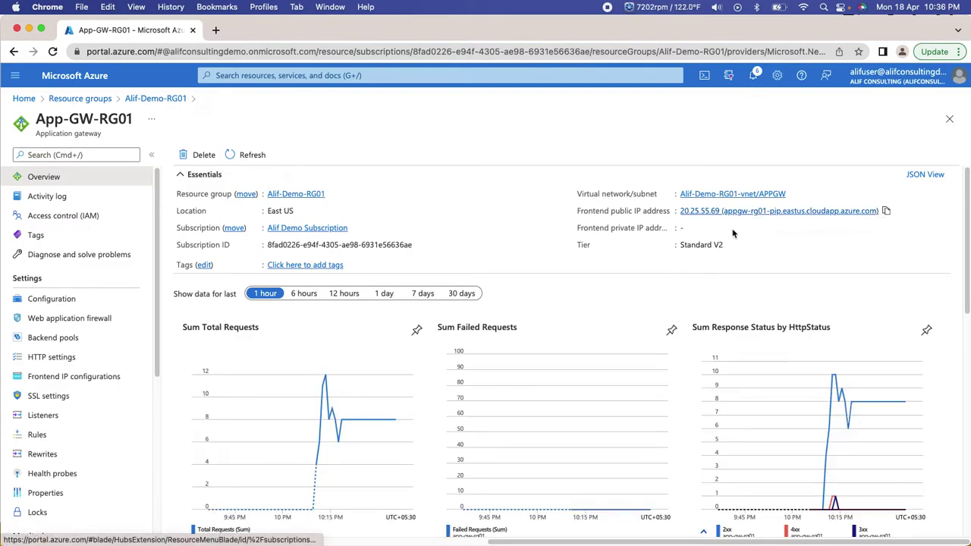
{"action": "left_click", "coordinate": [875, 214]}
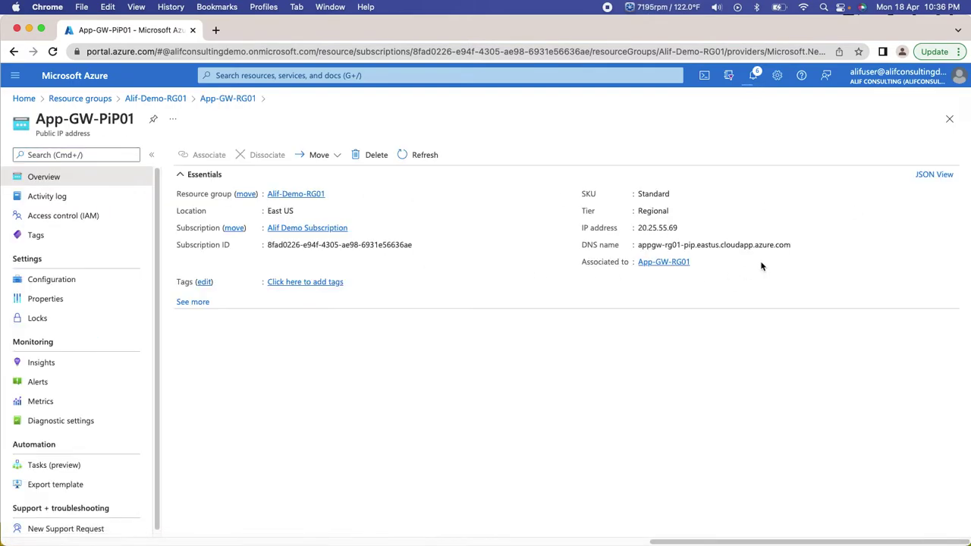
Test appgw-rg01-pip.eastus.cloudapp.azure.com in a separate browser window, then close that window
{"action": "left_click", "coordinate": [217, 30]}
{"action": "type", "text": "appgw-rg01-pip.eastus.cloudapp.azure.com"}
{"action": "key", "text": "Return"}
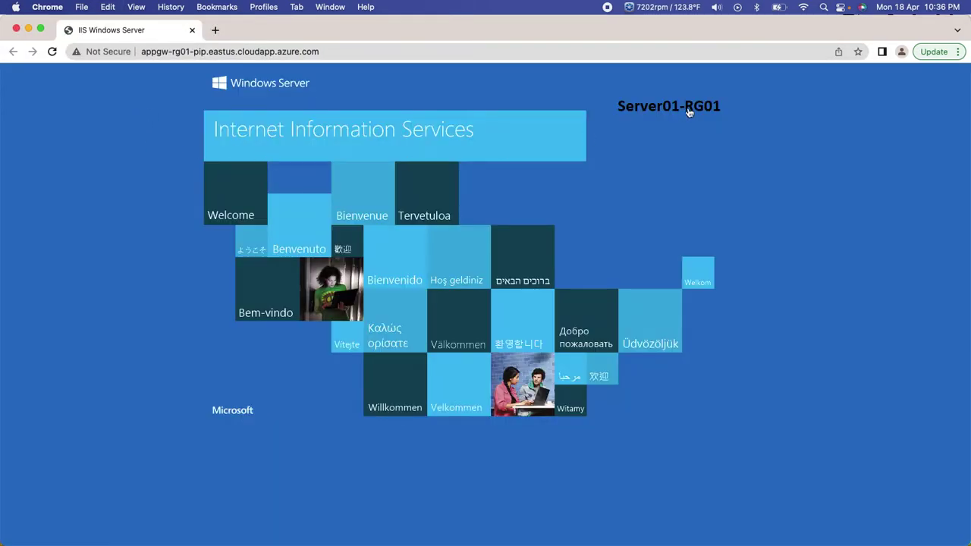
{"action": "left_click", "coordinate": [17, 28]}
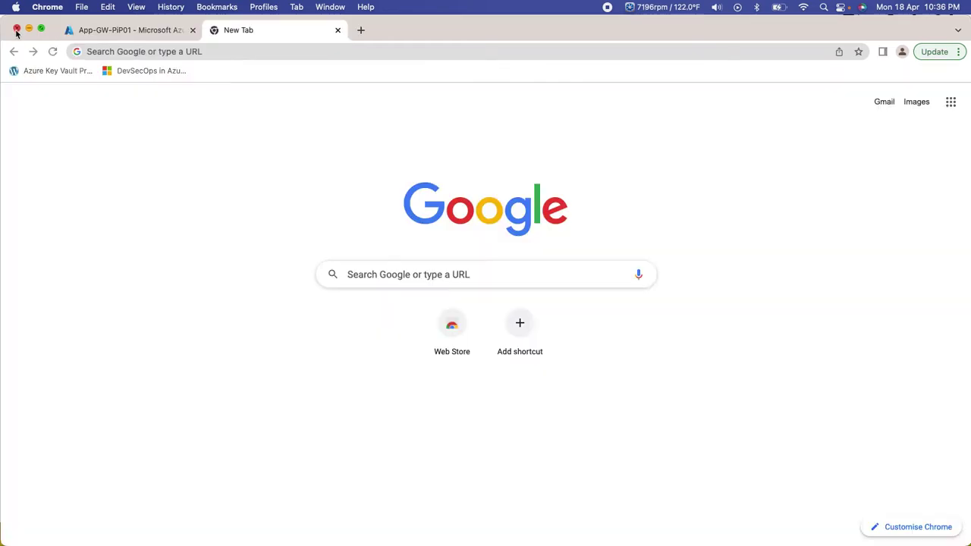
Open the frontend public IP of AppGW-RG02 in Alif-Demo-RG02 and copy its DNS name
{"action": "left_click", "coordinate": [129, 30]}
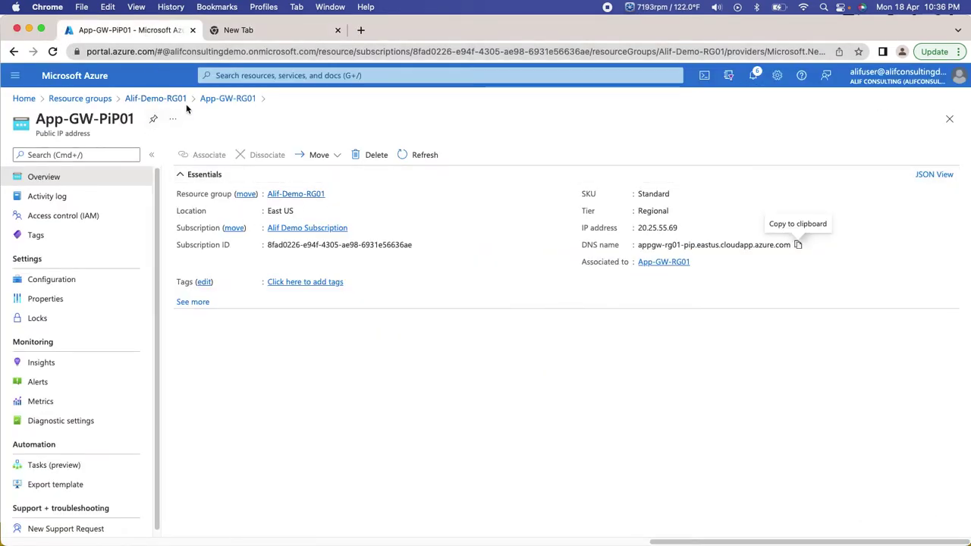
{"action": "left_click", "coordinate": [156, 98]}
{"action": "left_click", "coordinate": [71, 262]}
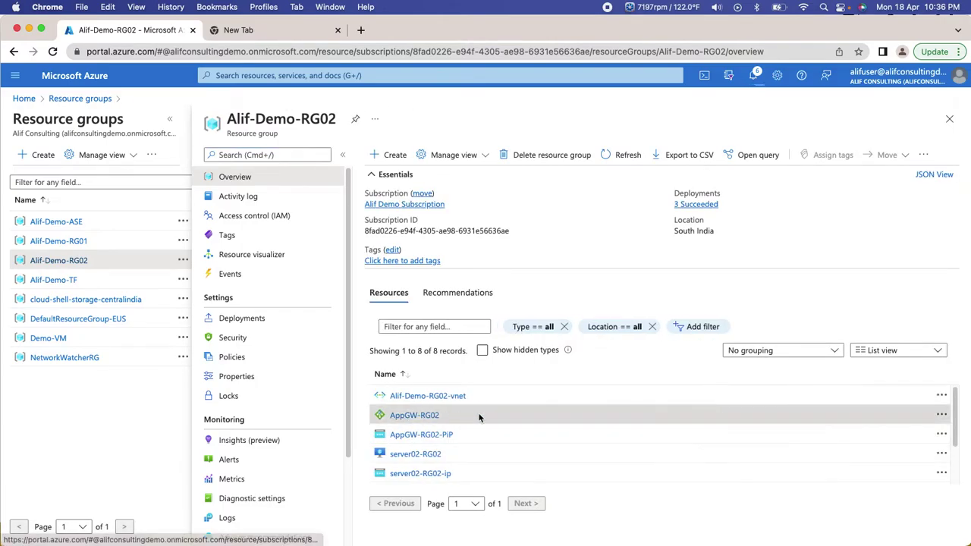
{"action": "left_click", "coordinate": [436, 415]}
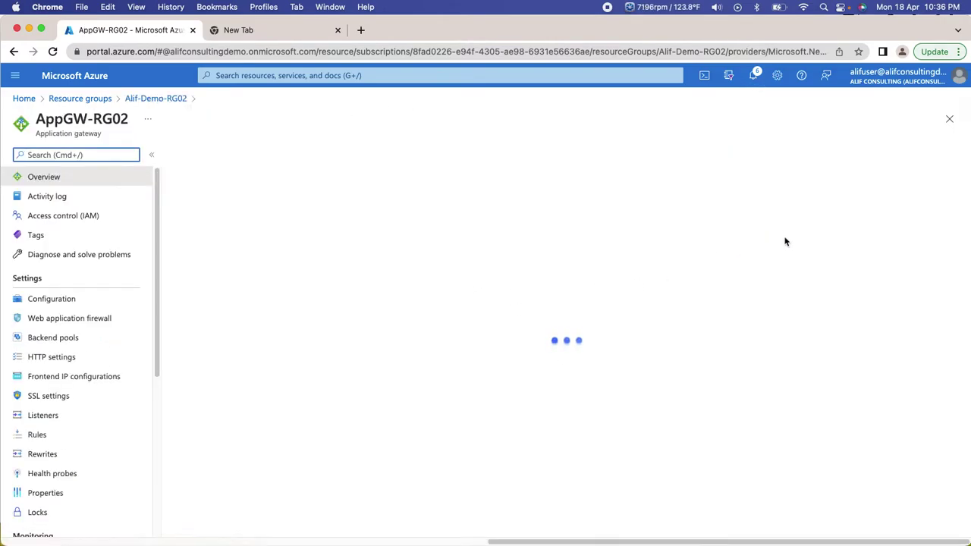
{"action": "left_click", "coordinate": [782, 213]}
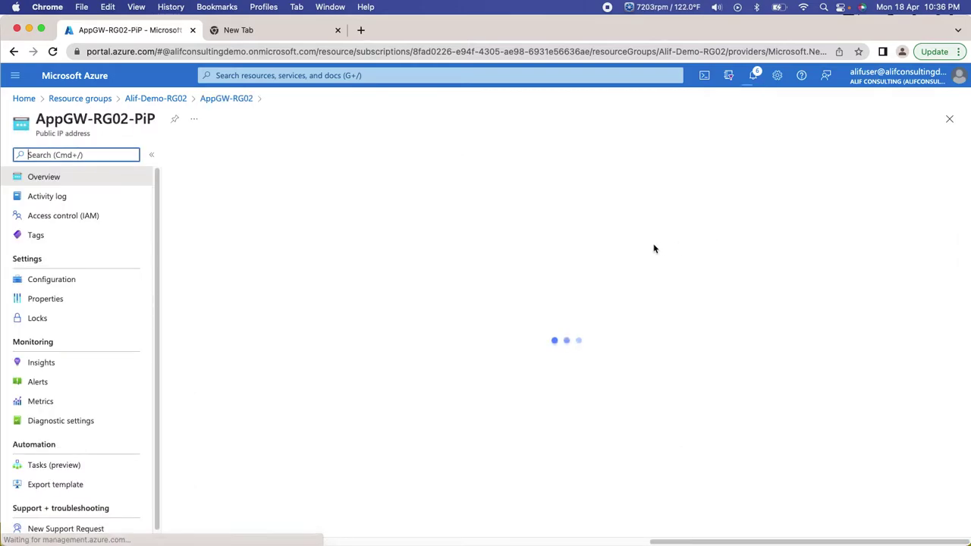
{"action": "left_click", "coordinate": [803, 245]}
Load app-gw-rg02-pip.westus.cloudapp.azure.com in the spare browser tab to test the gateway, then close the tab
{"action": "left_click", "coordinate": [225, 34]}
{"action": "left_click", "coordinate": [230, 54]}
{"action": "key", "text": "super+v"}
{"action": "key", "text": "Return"}
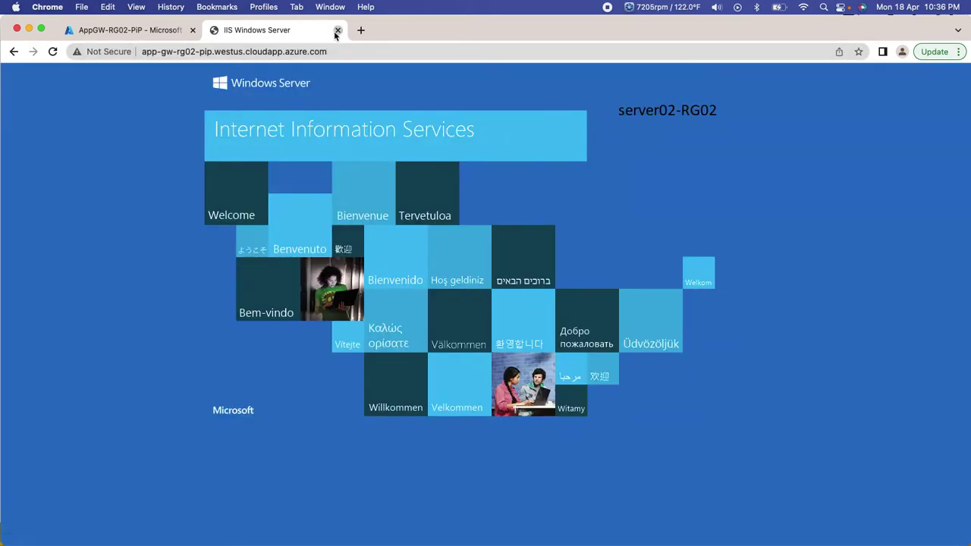
{"action": "left_click", "coordinate": [337, 31]}
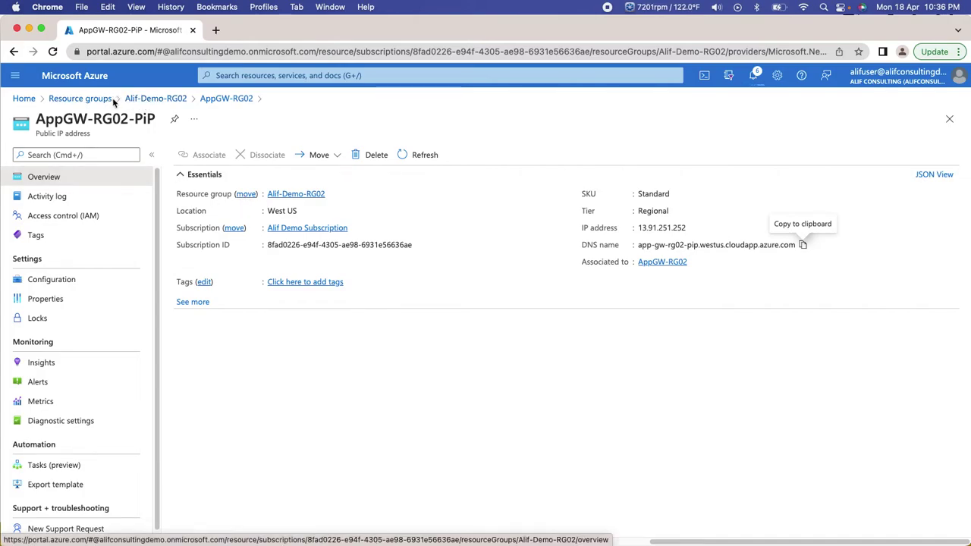
Open the alif-demo-rg-tf Traffic Manager profile in the Alif-Demo-TF resource group and examine its endpoints' locations
{"action": "left_click", "coordinate": [53, 99]}
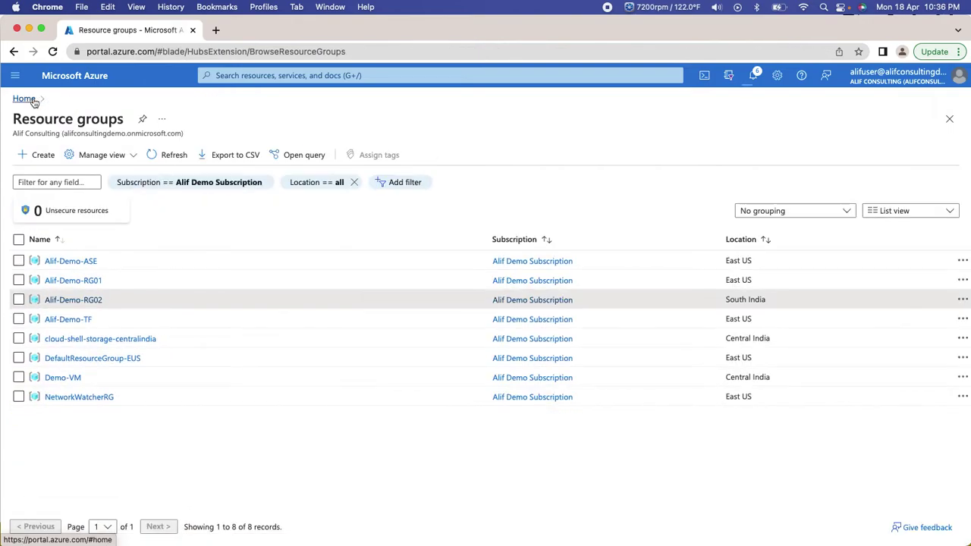
{"action": "left_click", "coordinate": [87, 320]}
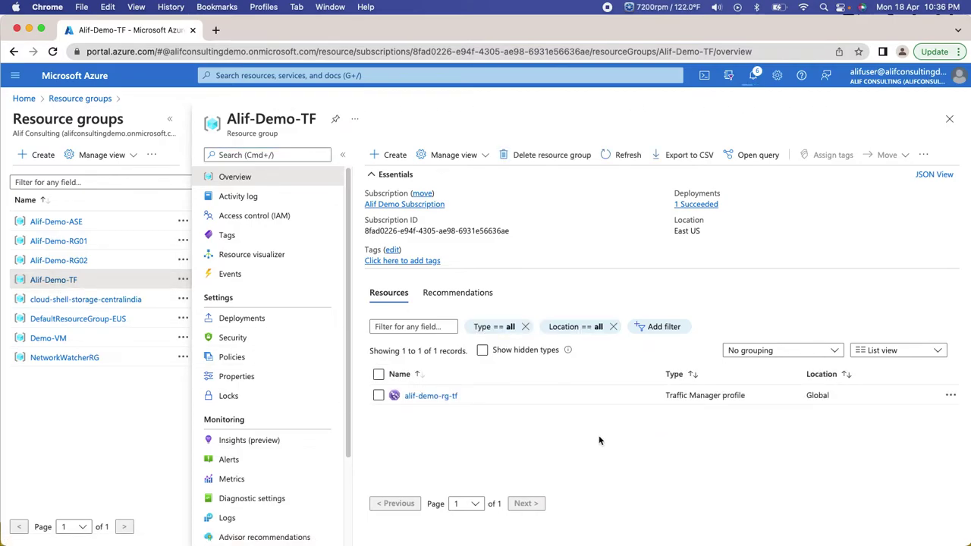
{"action": "left_click", "coordinate": [430, 396]}
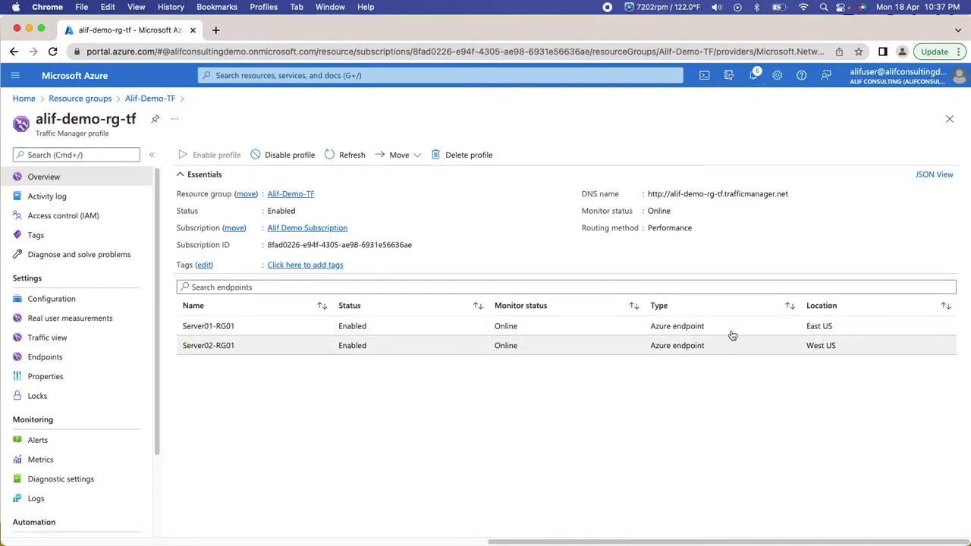
{"action": "triple_click", "coordinate": [824, 329]}
{"action": "triple_click", "coordinate": [809, 347]}
{"action": "left_click", "coordinate": [804, 255]}
{"action": "left_click", "coordinate": [795, 194]}
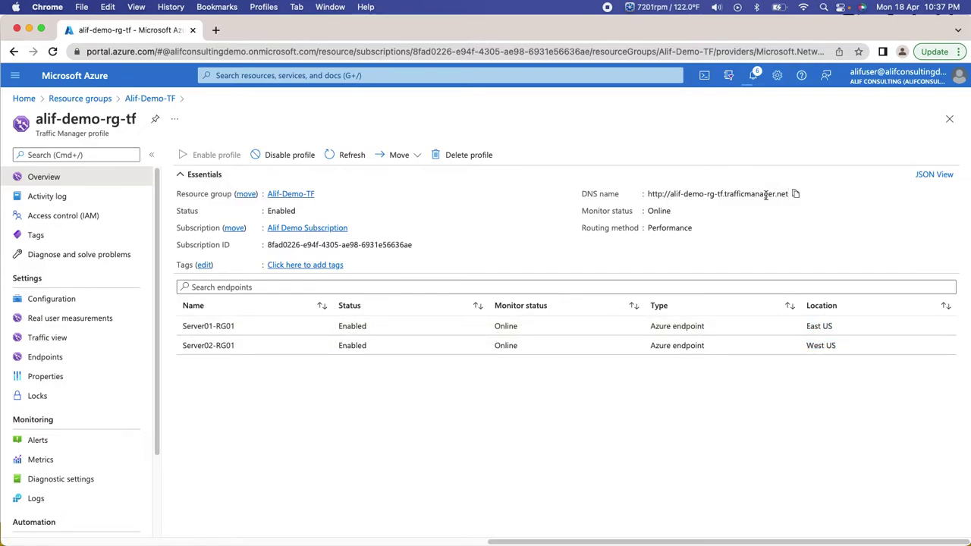
{"action": "left_click", "coordinate": [216, 30]}
{"action": "key", "text": "super+v"}
{"action": "key", "text": "Return"}
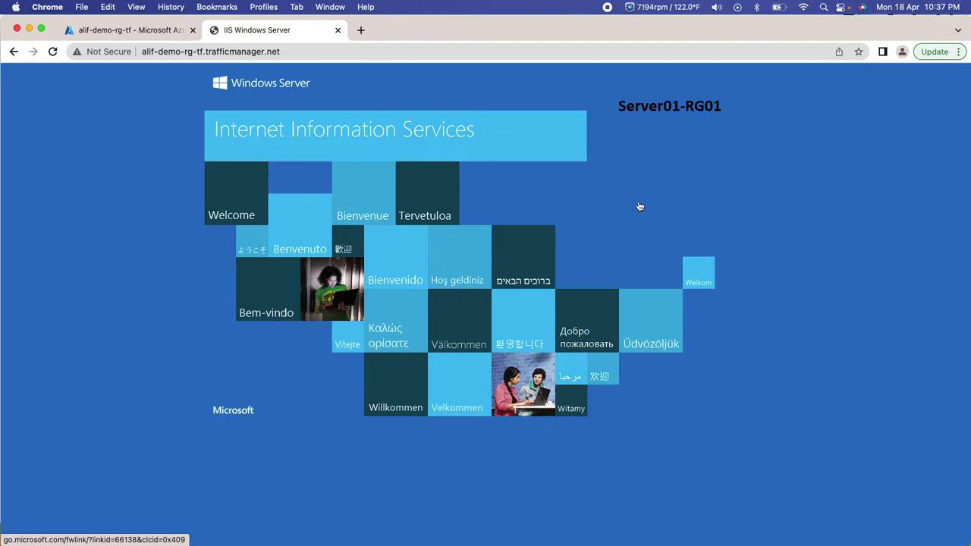
Set the Server01-RG01 endpoint of the Traffic Manager profile to Disabled and save the change
{"action": "left_click", "coordinate": [128, 31]}
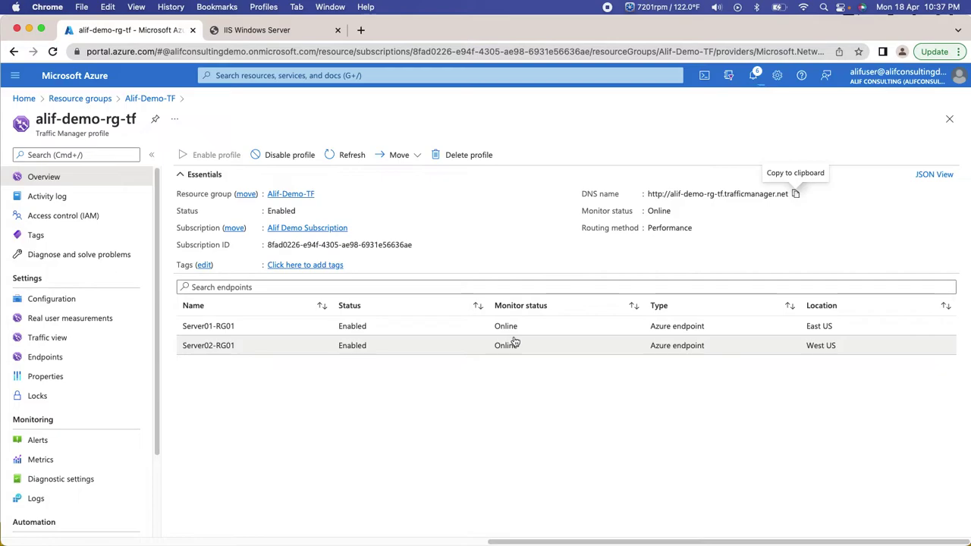
{"action": "left_click", "coordinate": [906, 329]}
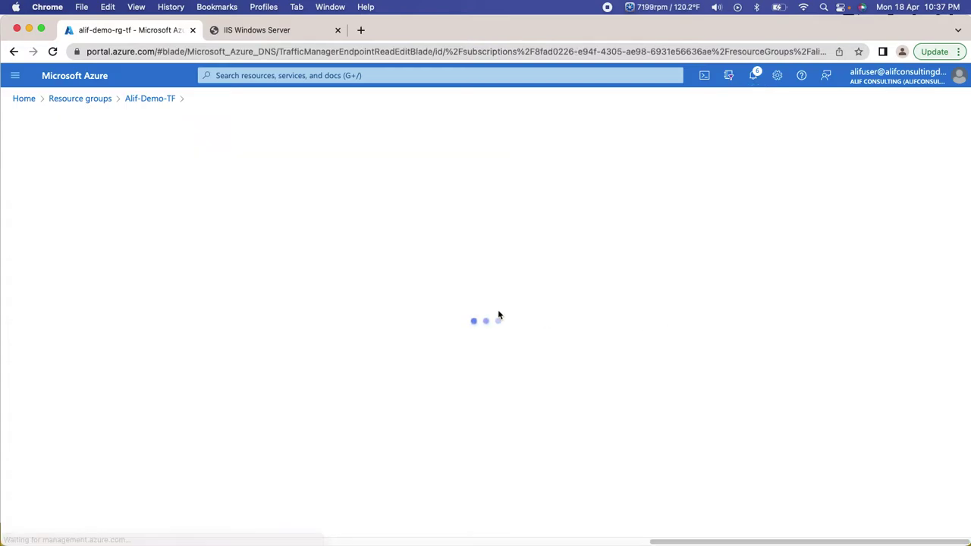
{"action": "left_click", "coordinate": [35, 192]}
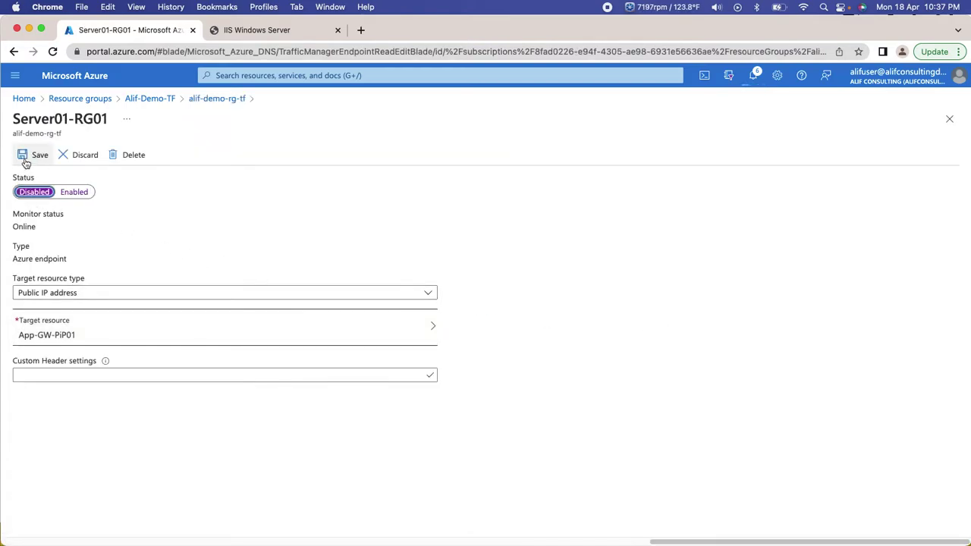
{"action": "left_click", "coordinate": [30, 157]}
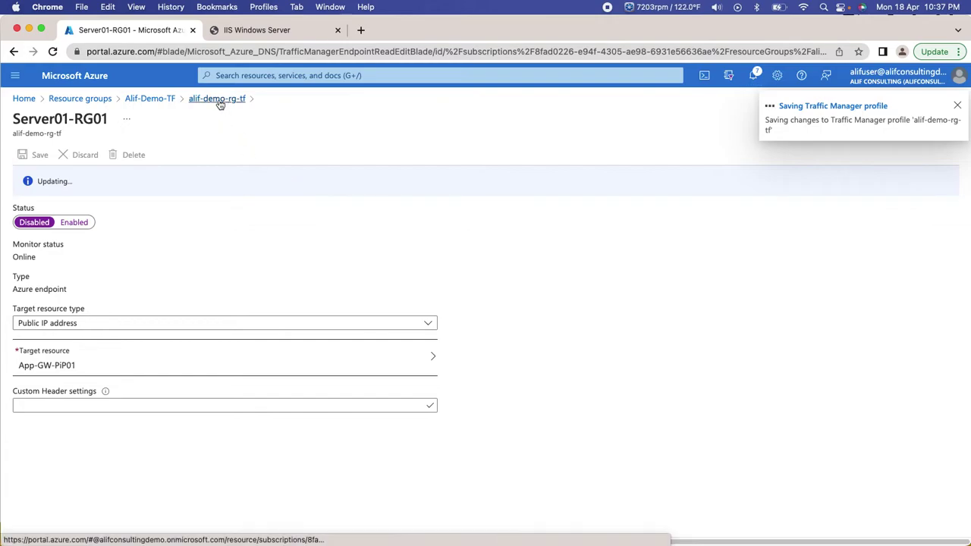
Return to the alif-demo-rg-tf profile overview through Alif-Demo-TF, dismiss the notification and refresh the endpoint statuses
{"action": "left_click", "coordinate": [169, 100]}
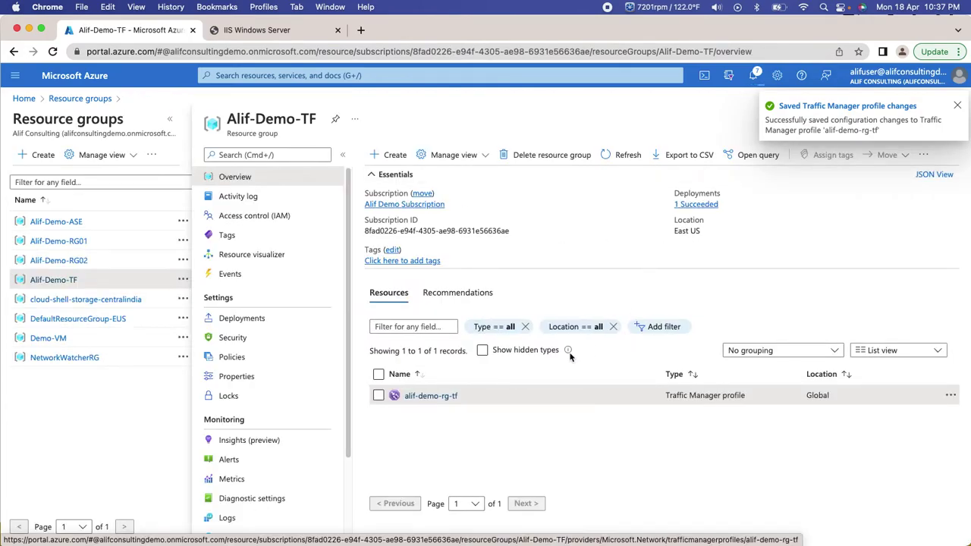
{"action": "left_click", "coordinate": [431, 395]}
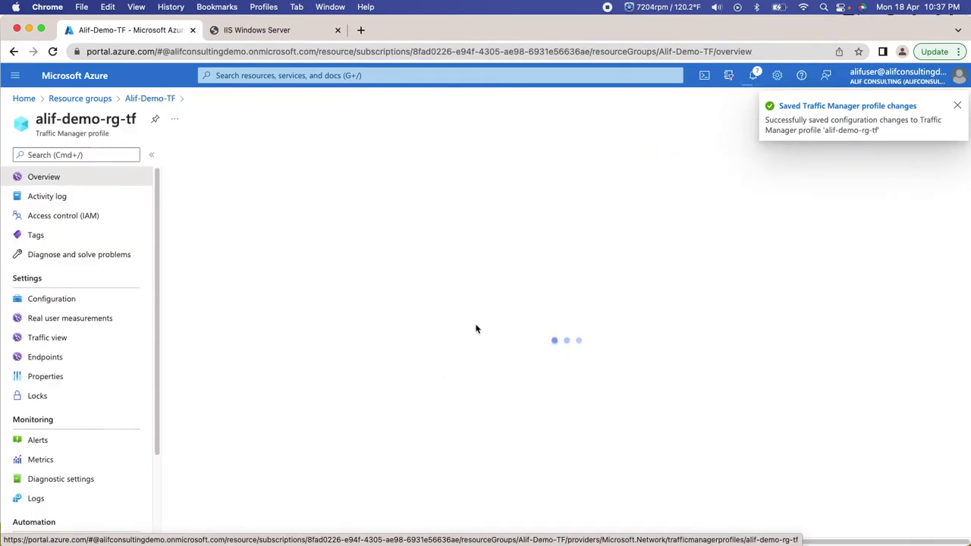
{"action": "left_click", "coordinate": [956, 106]}
{"action": "left_click", "coordinate": [343, 156]}
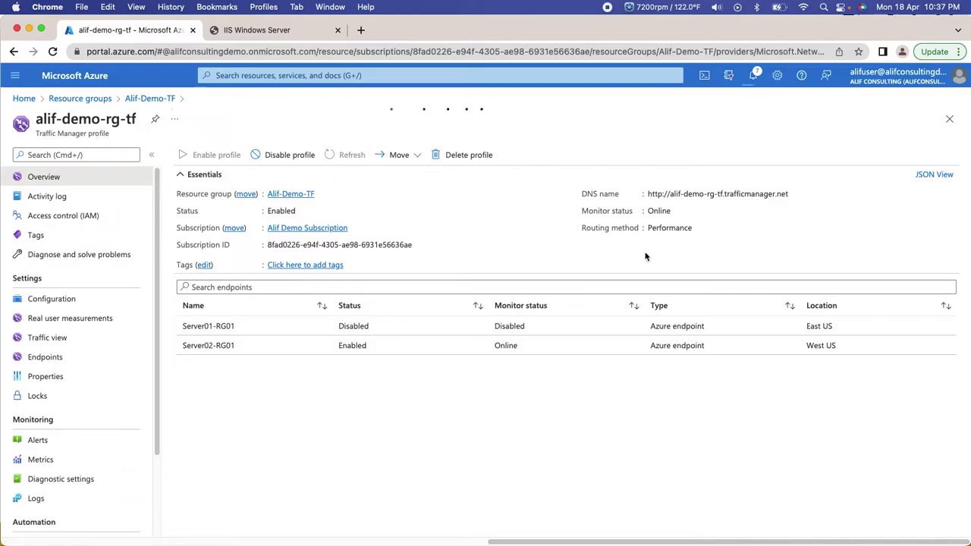
Replace the old test tab with a new one loading alif-demo-rg-tf.trafficmanager.net, then close it after checking the responding server
{"action": "left_click", "coordinate": [266, 32]}
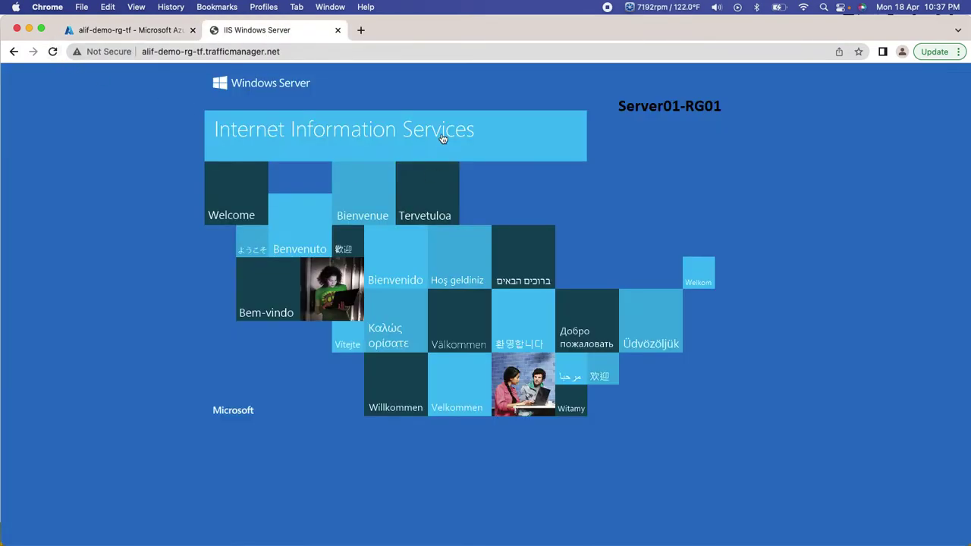
{"action": "left_click", "coordinate": [338, 30]}
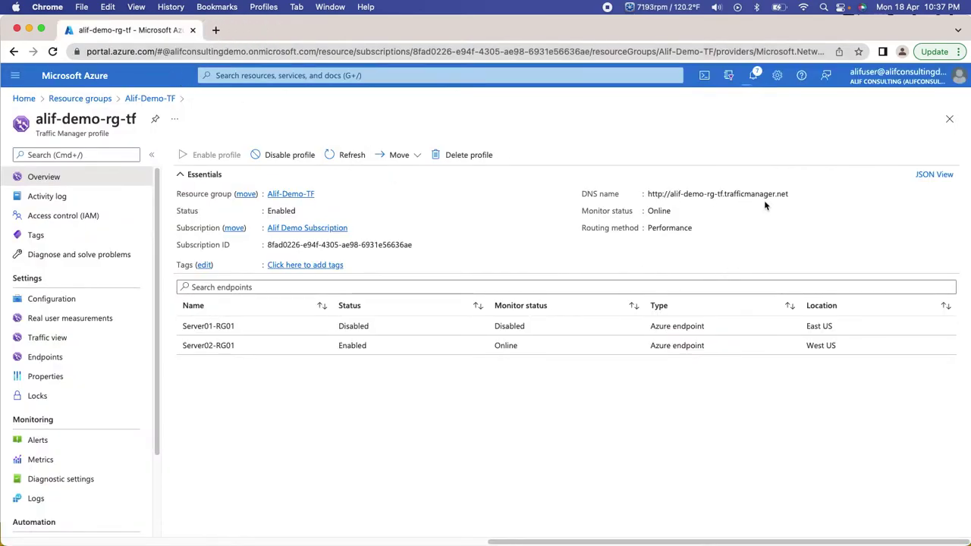
{"action": "left_click", "coordinate": [793, 195]}
{"action": "left_click", "coordinate": [215, 30]}
{"action": "key", "text": "super+v"}
{"action": "key", "text": "Return"}
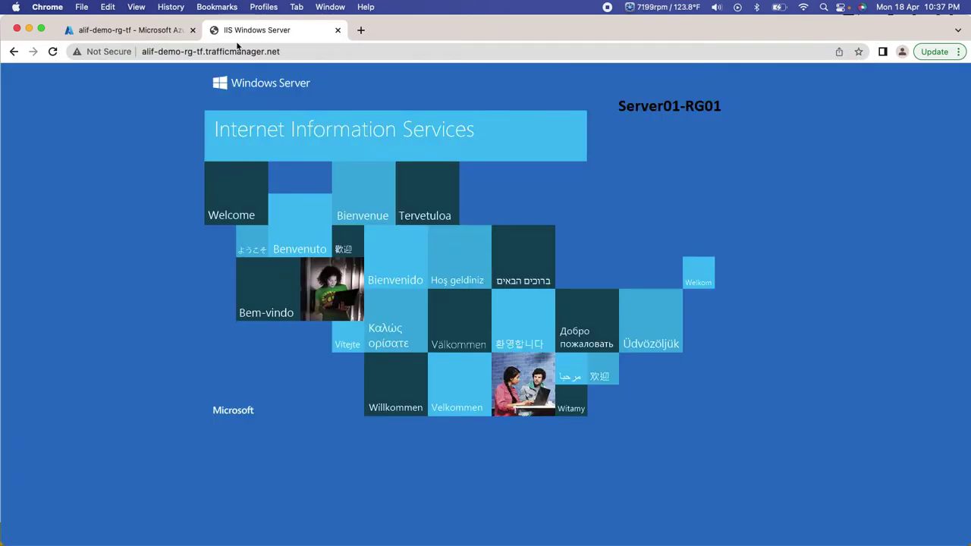
{"action": "left_click", "coordinate": [338, 31]}
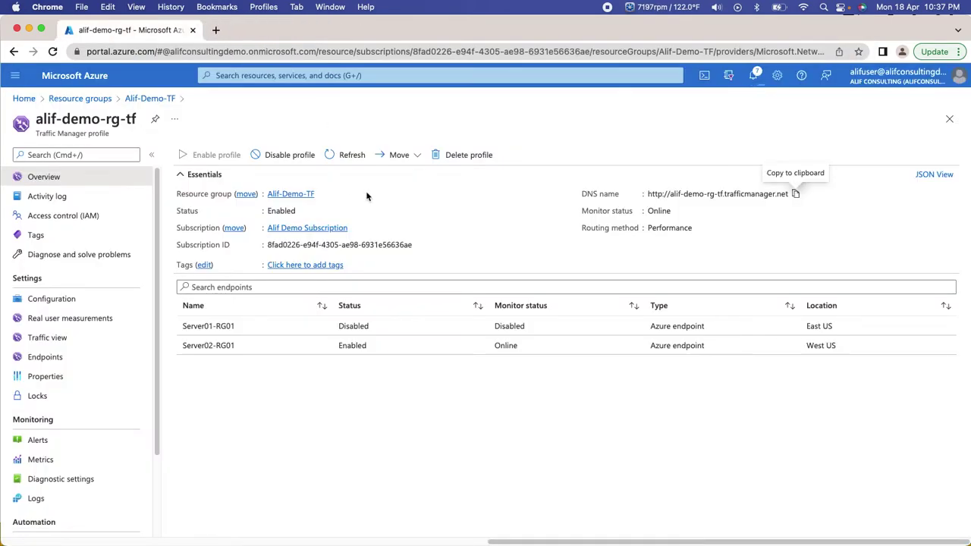
Refresh the profile, examine the Server02-RG01 endpoint's settings, and reopen the alif-demo-rg-tf overview
{"action": "left_click", "coordinate": [351, 155]}
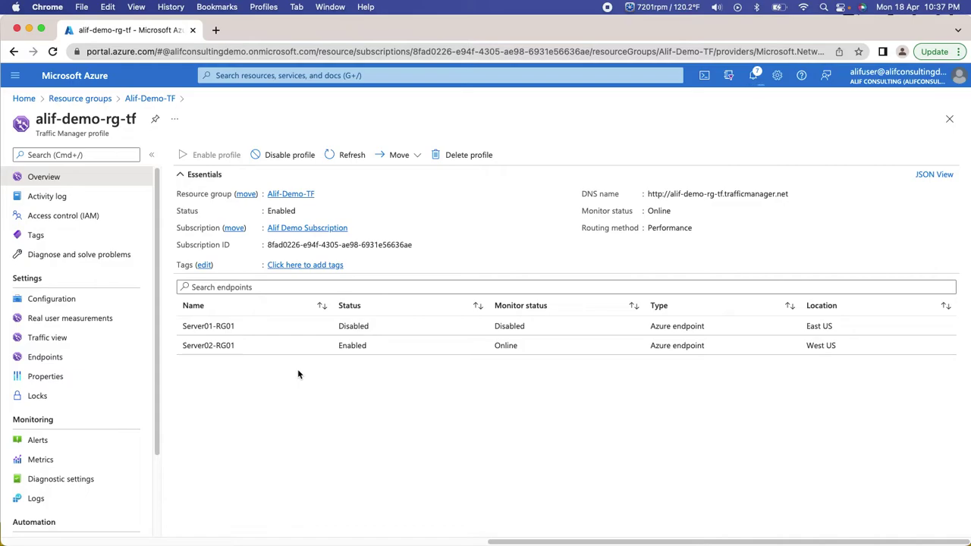
{"action": "left_click", "coordinate": [244, 353]}
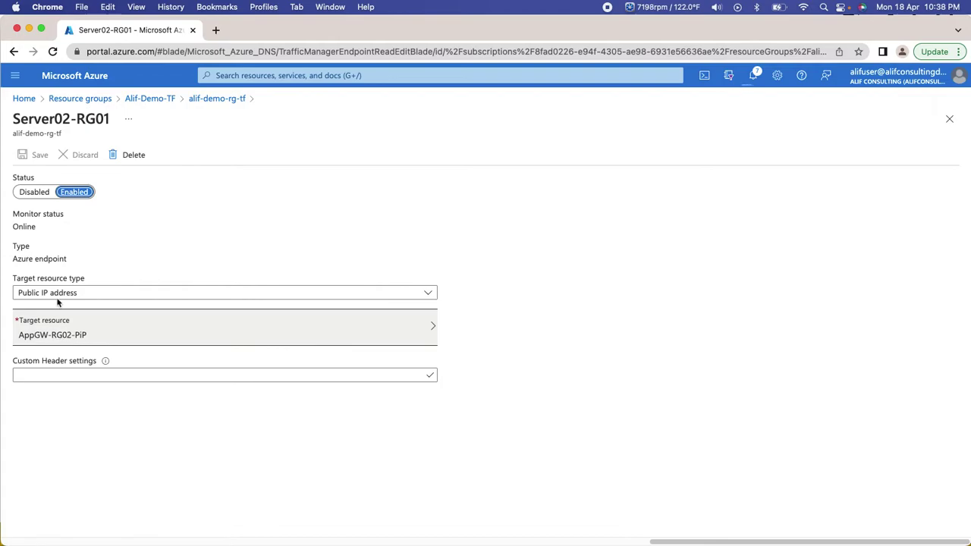
{"action": "left_click", "coordinate": [159, 105]}
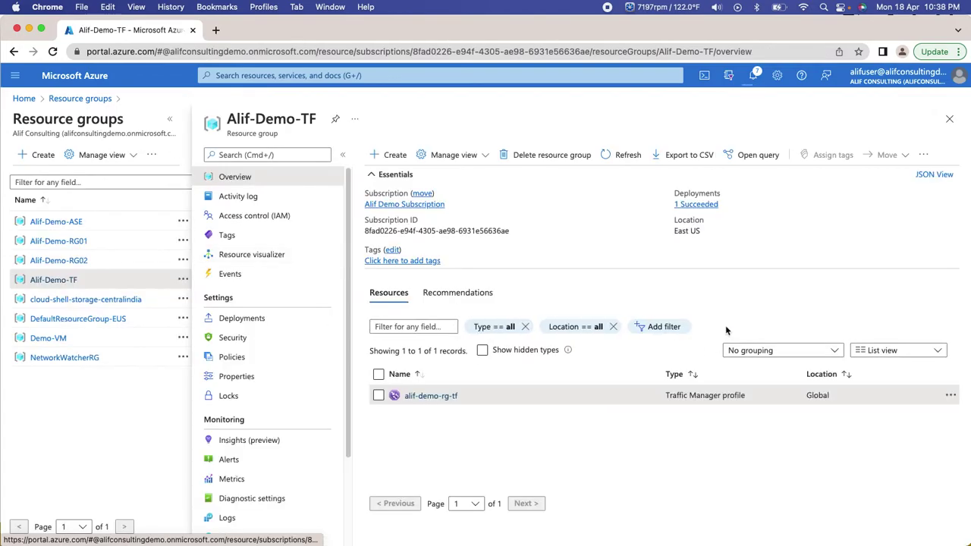
{"action": "left_click", "coordinate": [428, 397]}
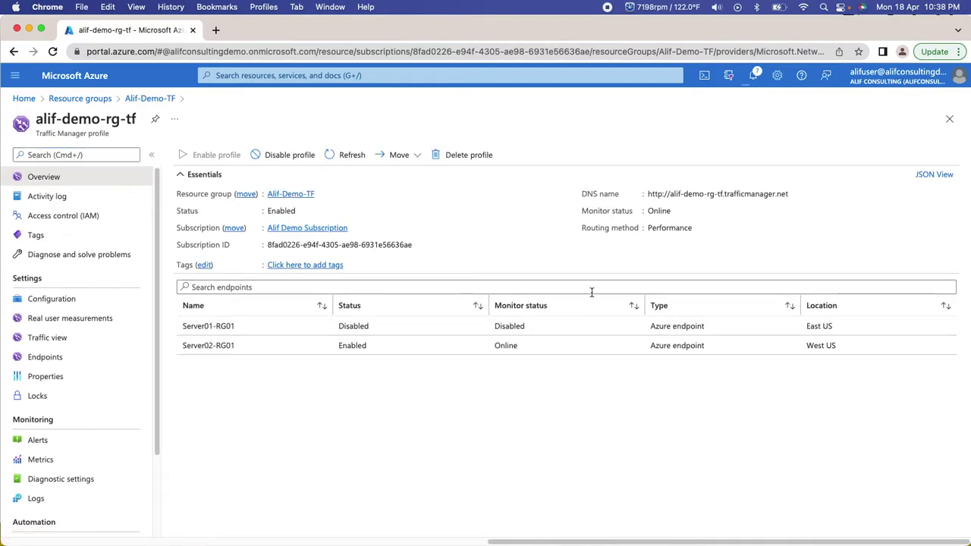
Copy the Traffic Manager DNS name again and retest alif-demo-rg-tf.trafficmanager.net in a new tab
{"action": "left_click", "coordinate": [795, 194]}
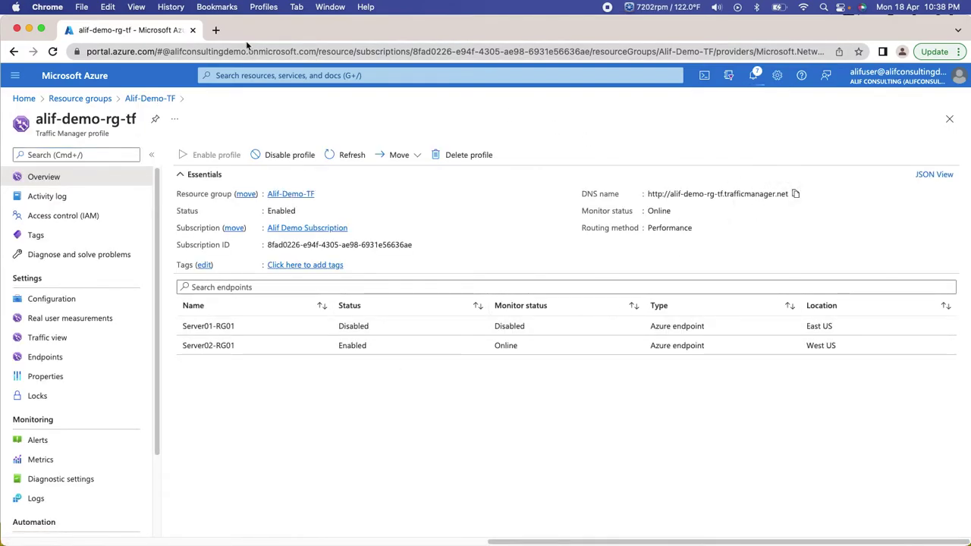
{"action": "left_click", "coordinate": [221, 31]}
{"action": "key", "text": "super+v"}
{"action": "key", "text": "Return"}
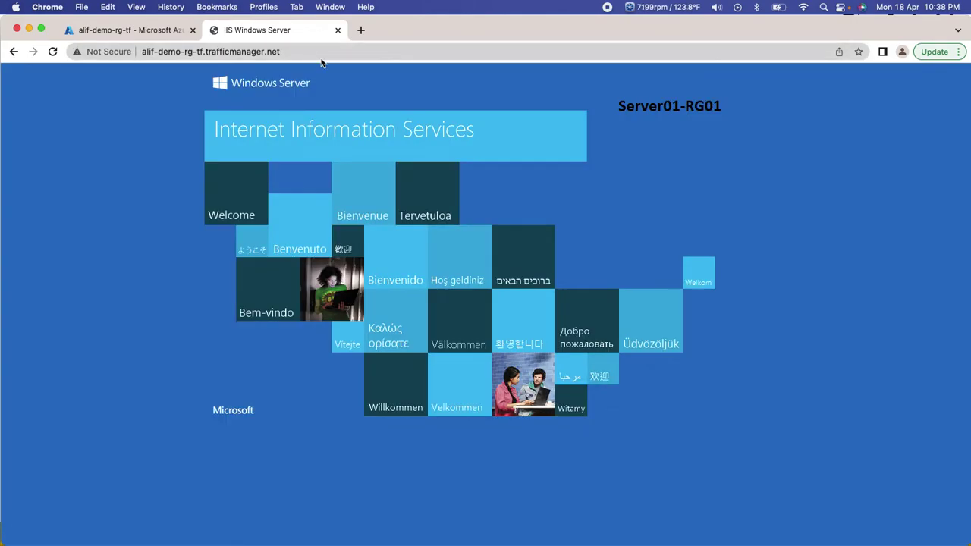
Retest alif-demo-rg-tf.trafficmanager.net in another new tab, then close both test tabs
{"action": "left_click", "coordinate": [349, 47]}
{"action": "left_click", "coordinate": [360, 30]}
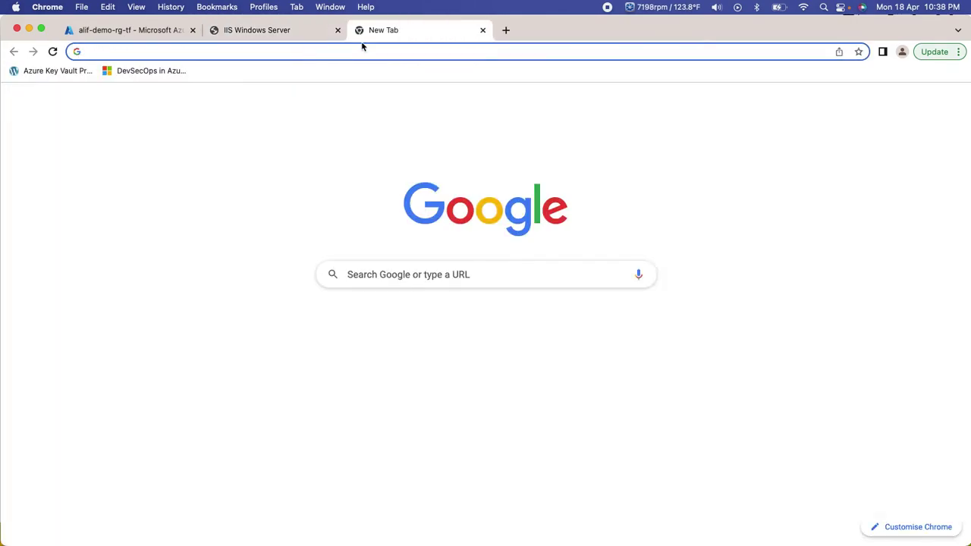
{"action": "key", "text": "super+v"}
{"action": "key", "text": "Return"}
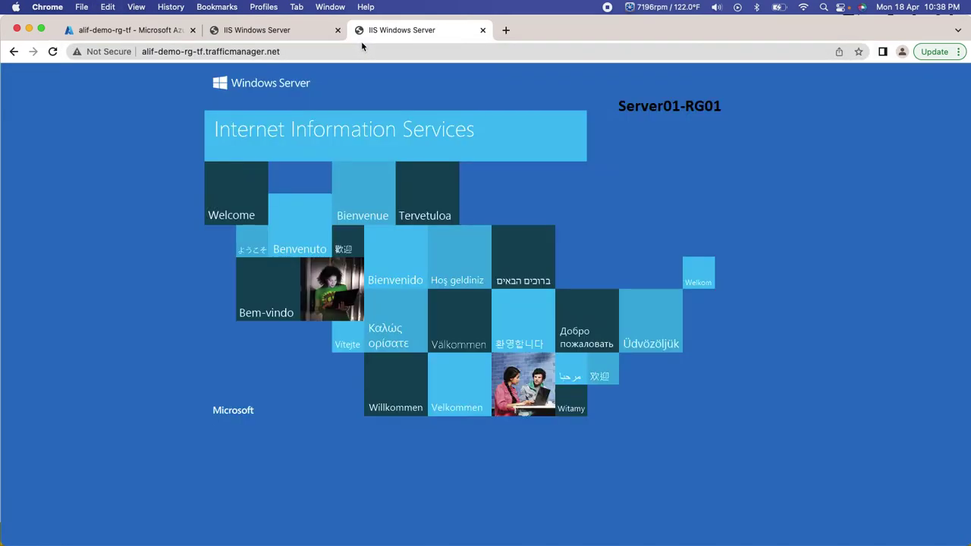
{"action": "left_click", "coordinate": [338, 31]}
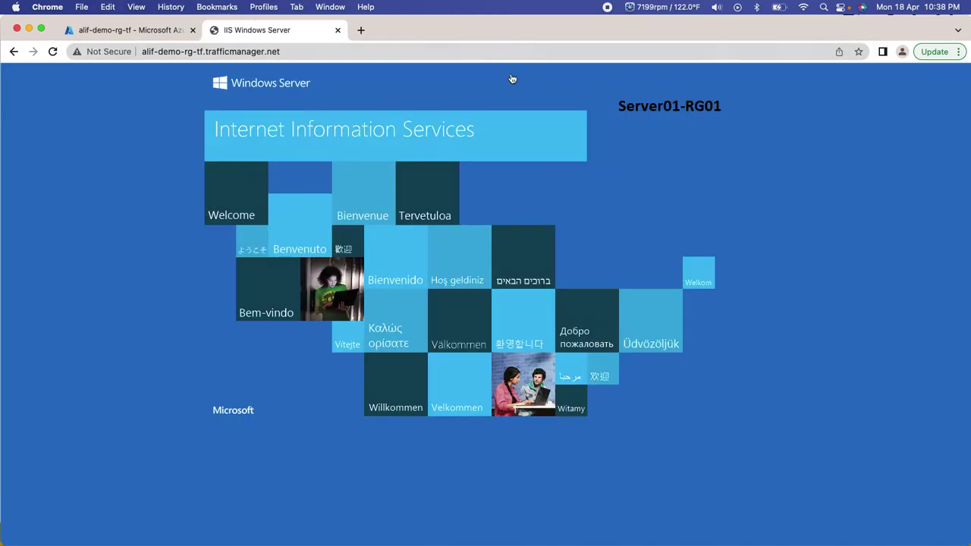
{"action": "left_click", "coordinate": [338, 30]}
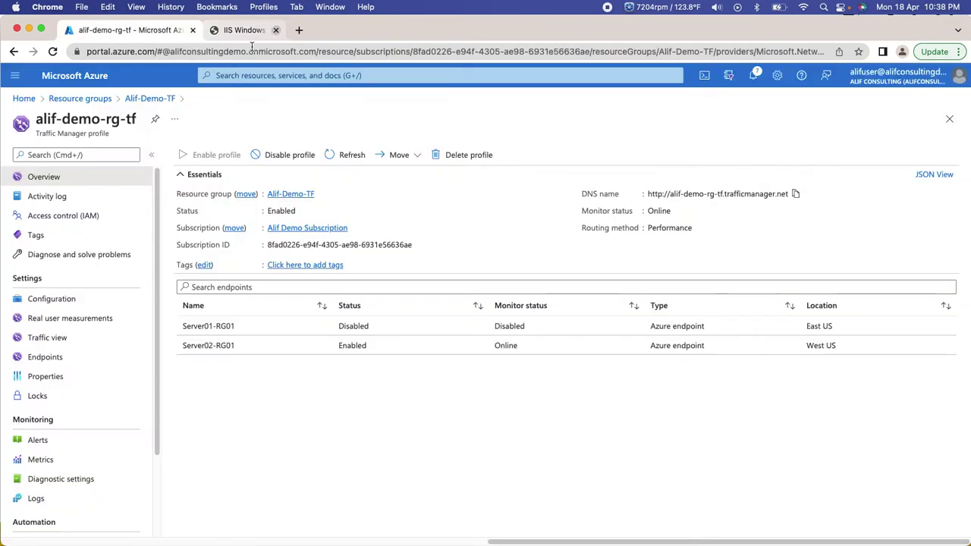
Load alif-demo-rg-tf.trafficmanager.net in a new incognito window to check the responding server, then close that window
{"action": "left_click", "coordinate": [958, 53]}
{"action": "left_click", "coordinate": [828, 130]}
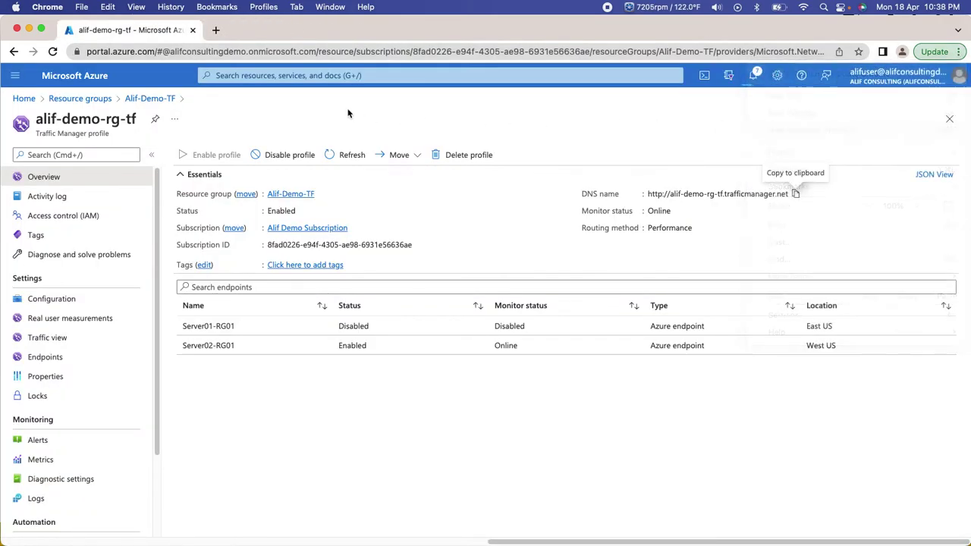
{"action": "key", "text": "super+v"}
{"action": "key", "text": "Return"}
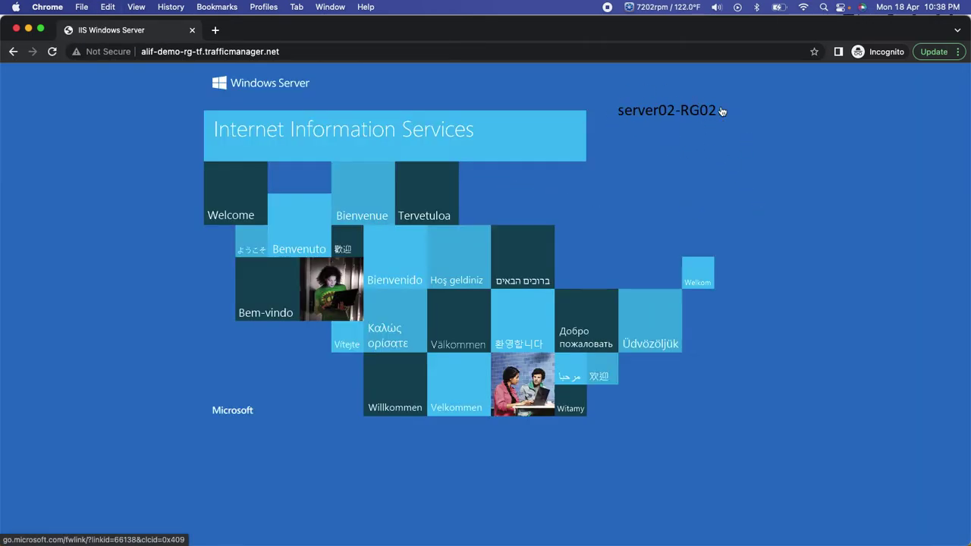
{"action": "left_click", "coordinate": [17, 31]}
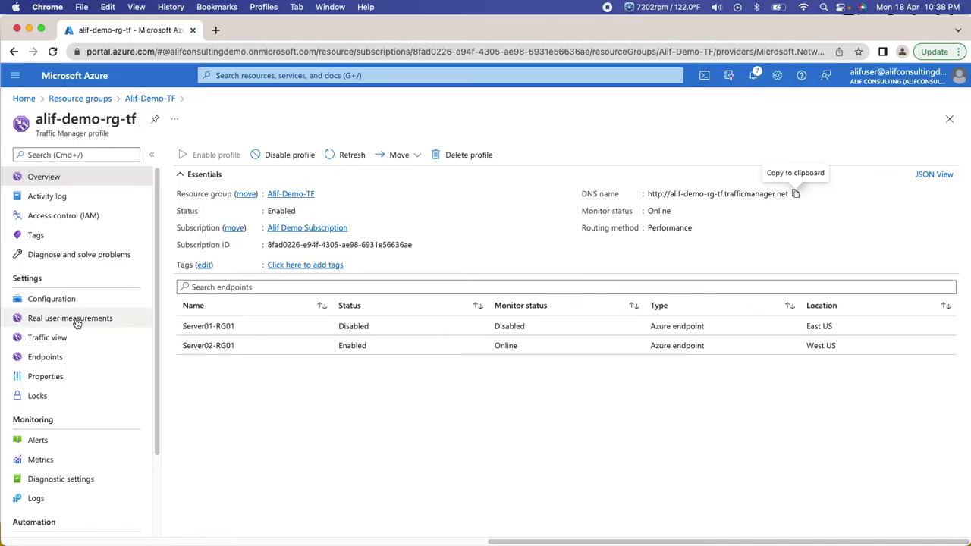
Open the profile's Endpoints page, review the new-endpoint form with the External endpoint type and its location options, and discard the form
{"action": "left_click", "coordinate": [46, 357]}
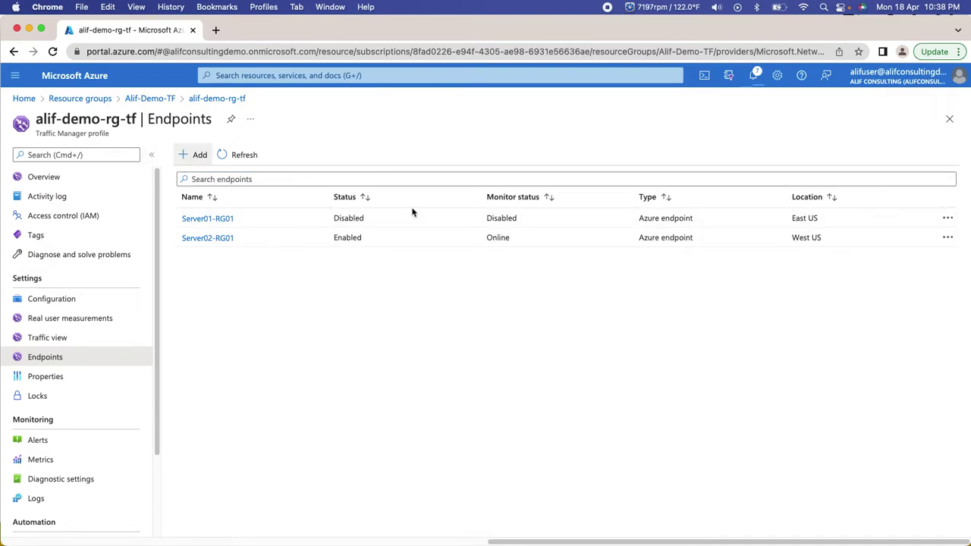
{"action": "left_click", "coordinate": [194, 155]}
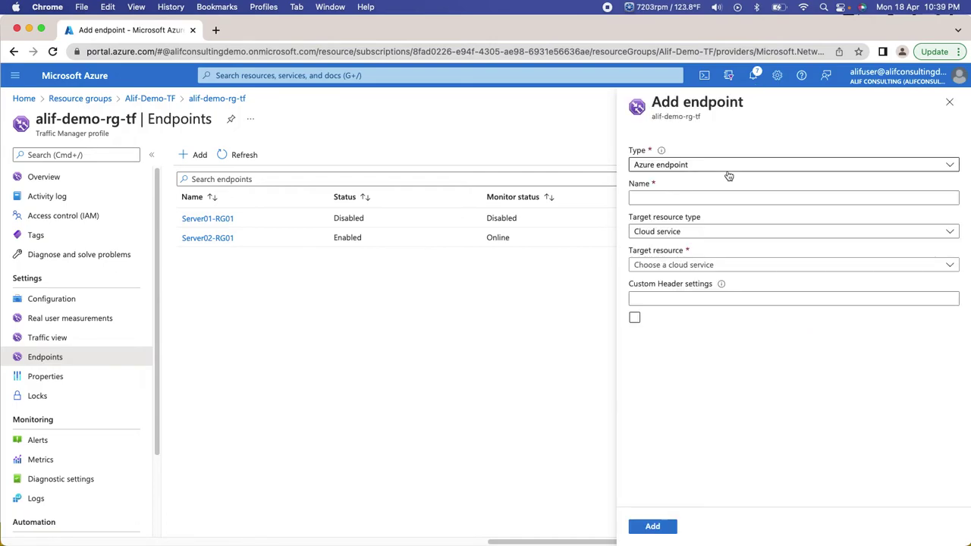
{"action": "left_click", "coordinate": [708, 162]}
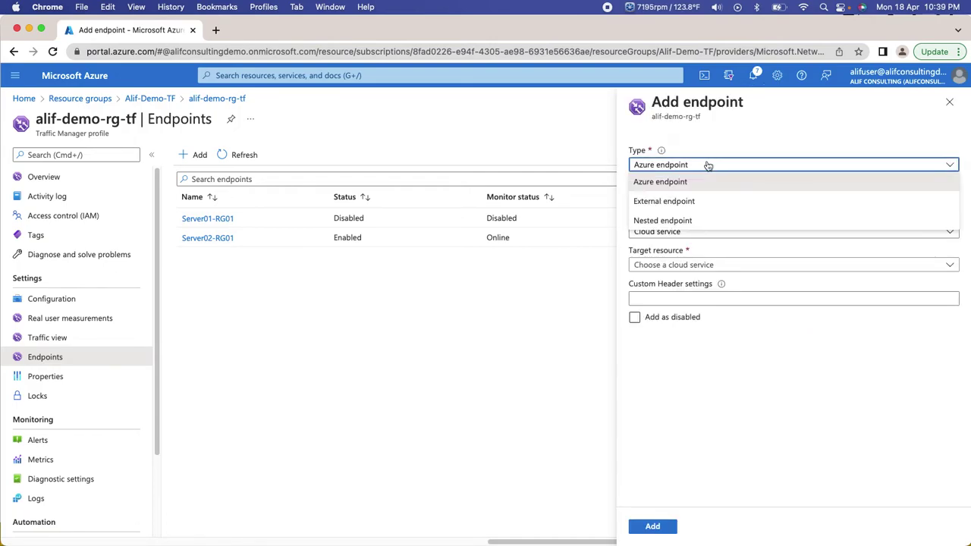
{"action": "left_click", "coordinate": [690, 200]}
{"action": "left_click", "coordinate": [749, 232]}
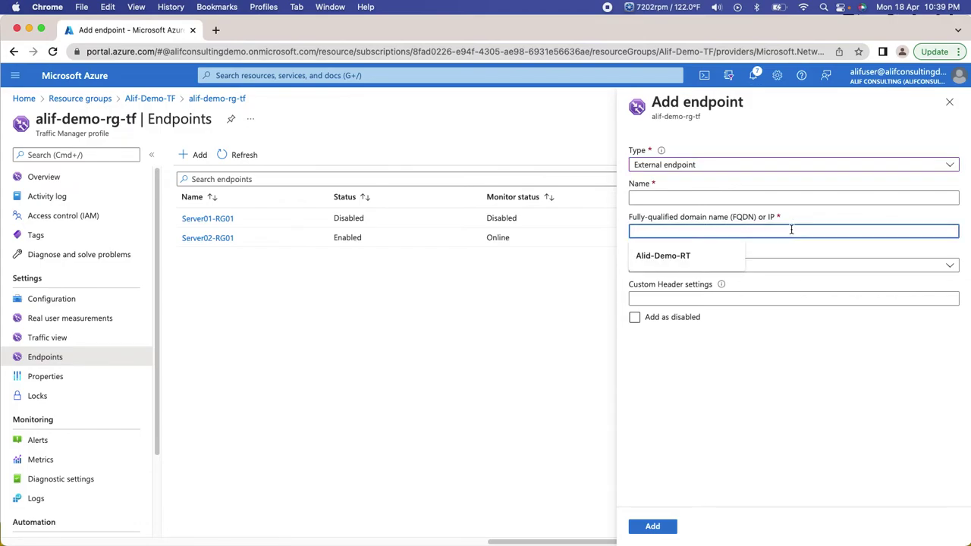
{"action": "left_click", "coordinate": [871, 382]}
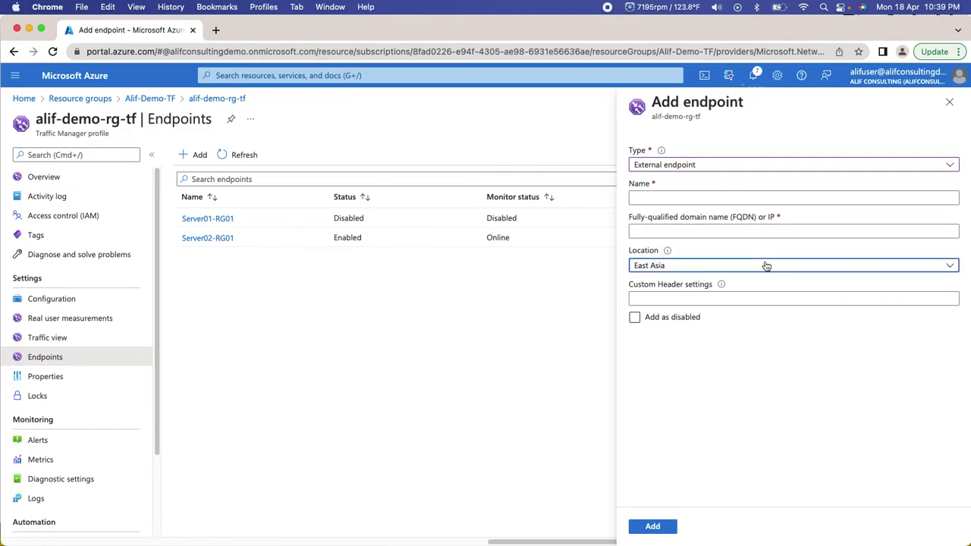
{"action": "left_click", "coordinate": [705, 265]}
{"action": "left_click", "coordinate": [550, 373]}
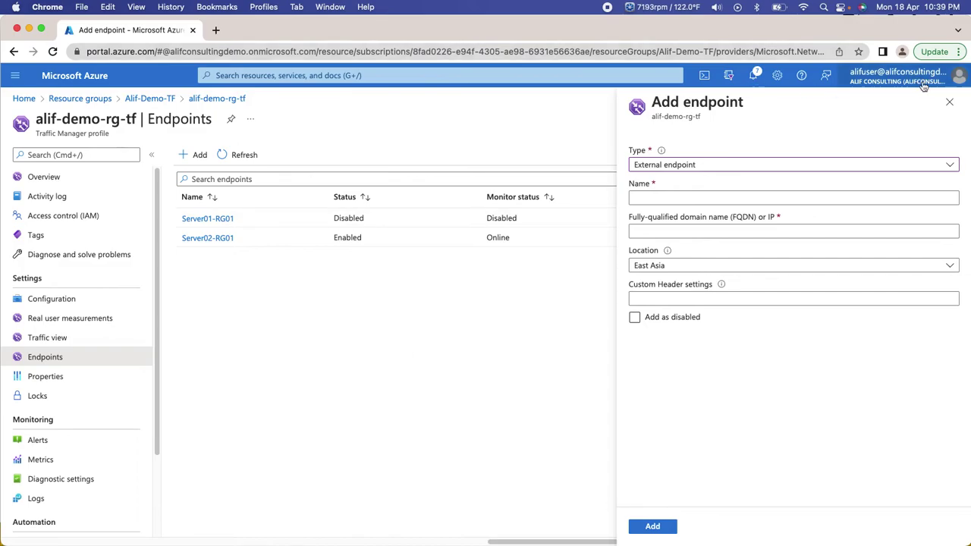
{"action": "left_click", "coordinate": [950, 101]}
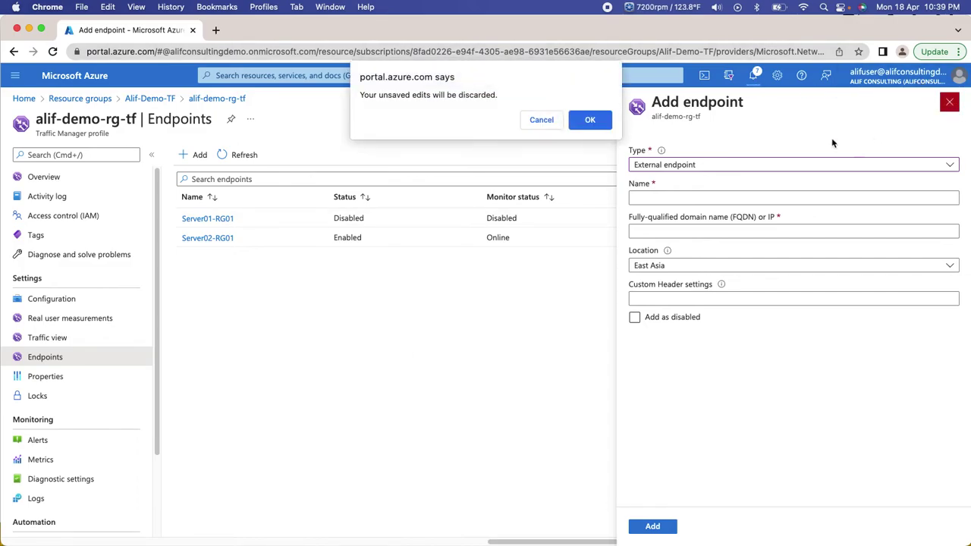
{"action": "left_click", "coordinate": [592, 126]}
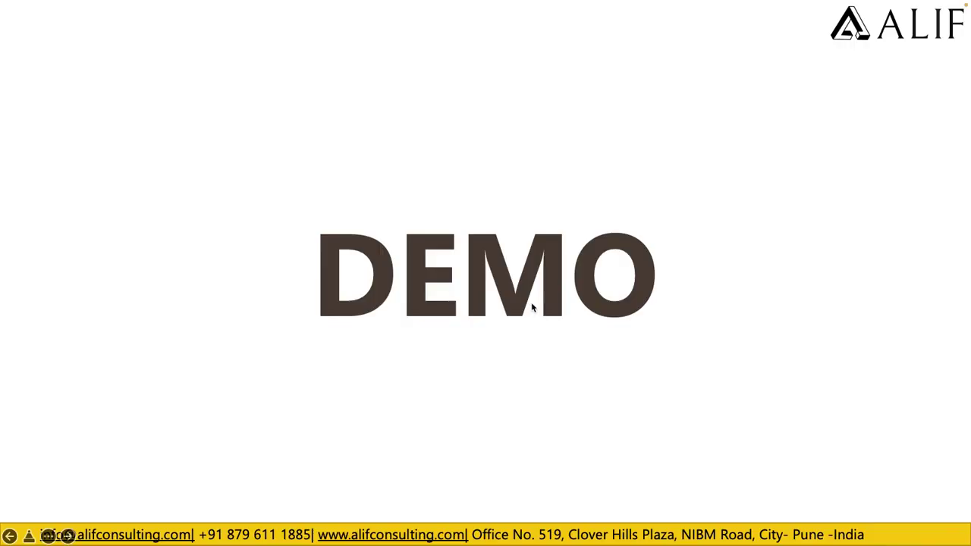
{"action": "left_click", "coordinate": [461, 285]}
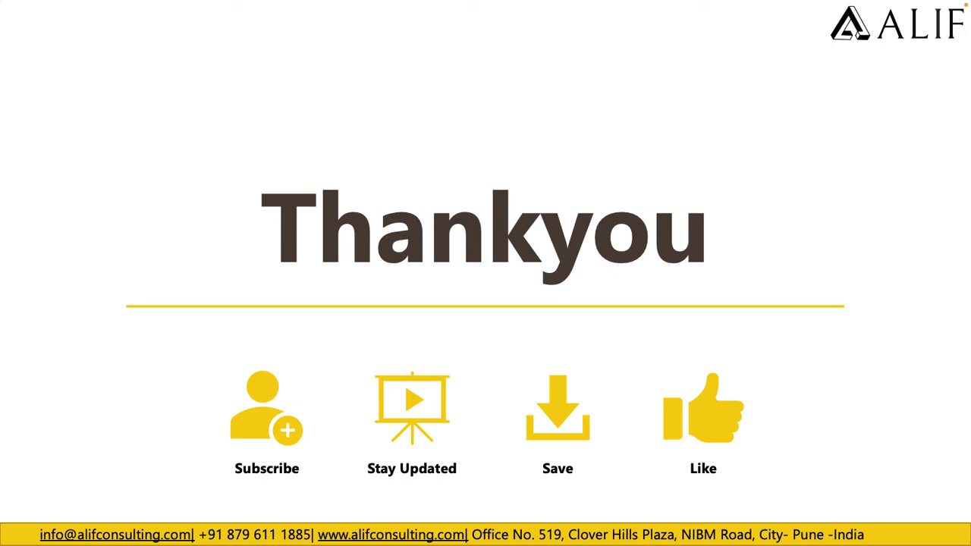
{"action": "key", "text": "Right"}
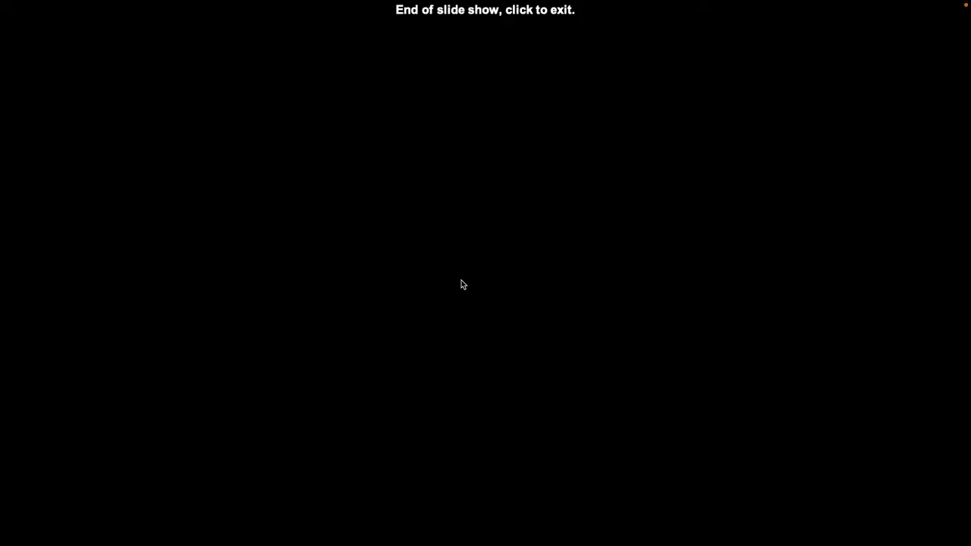
{"action": "left_click", "coordinate": [462, 281]}
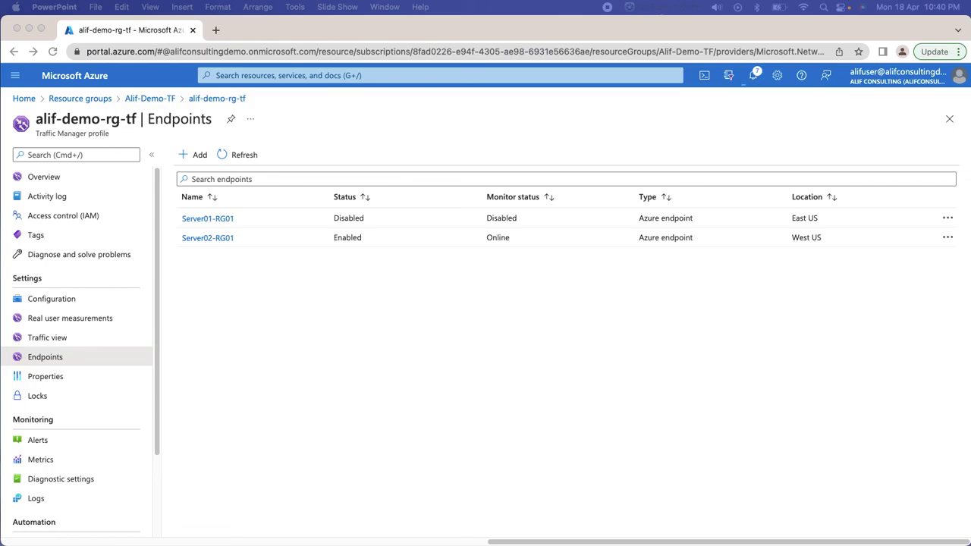